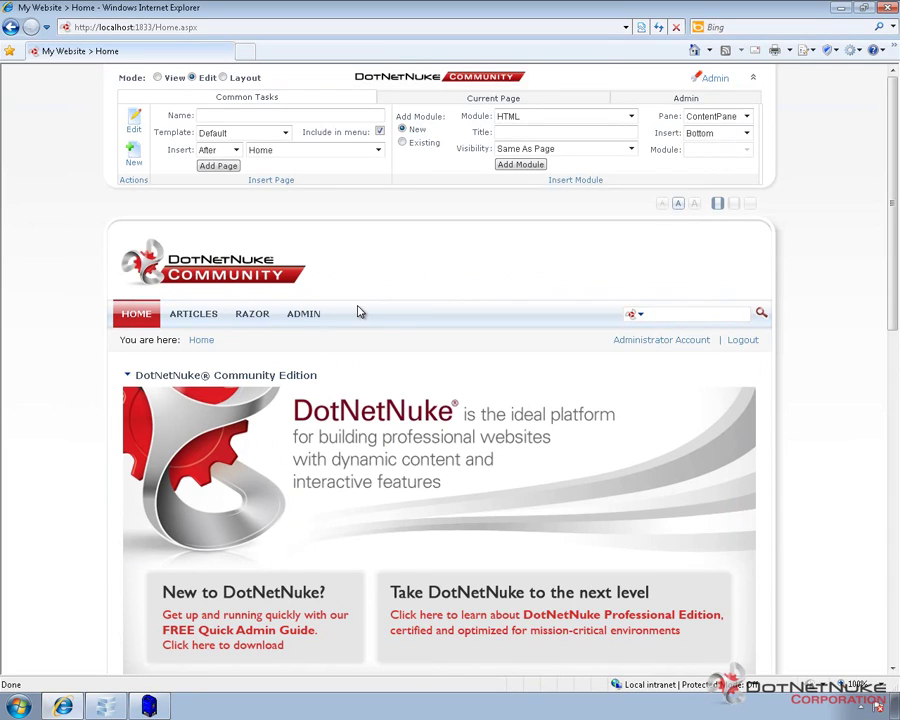
Go to Admin > User Accounts to list the admin, TestUser and TestUser2 accounts
{"action": "left_click", "coordinate": [309, 316]}
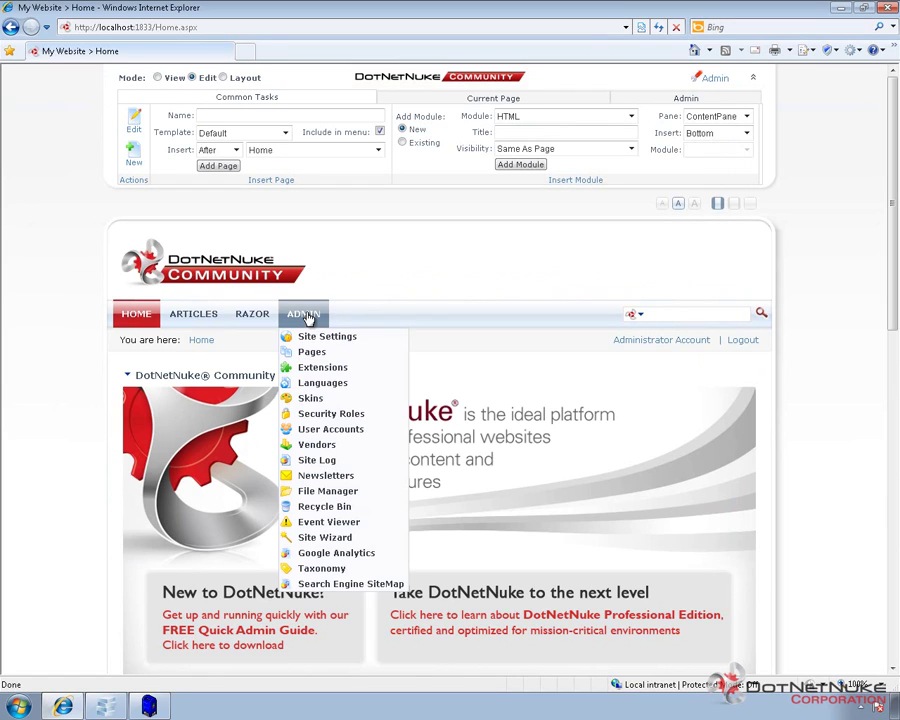
{"action": "left_click", "coordinate": [300, 429]}
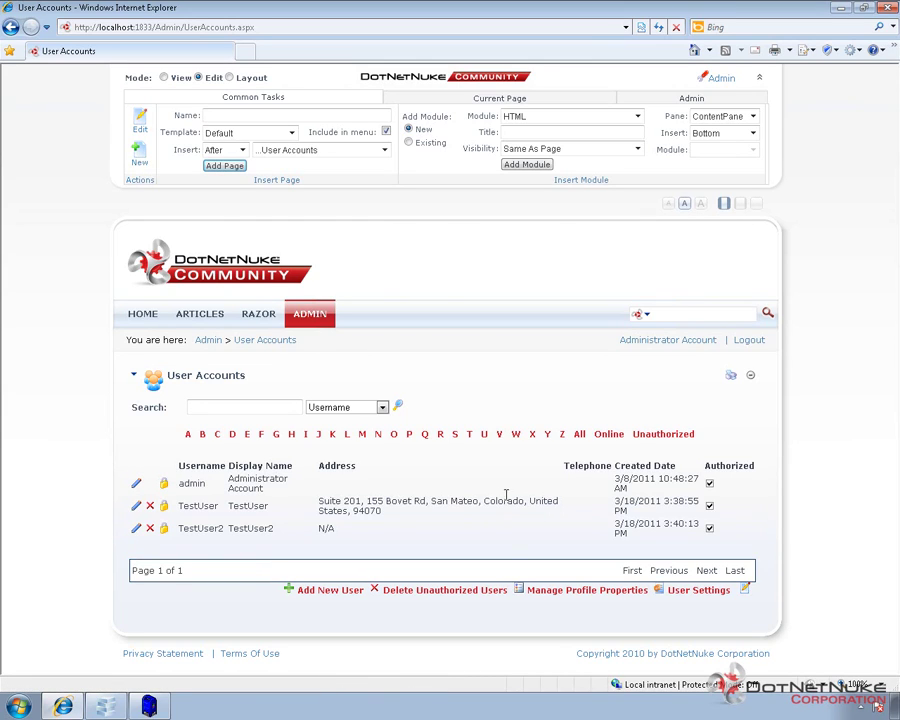
{"action": "left_click", "coordinate": [579, 436]}
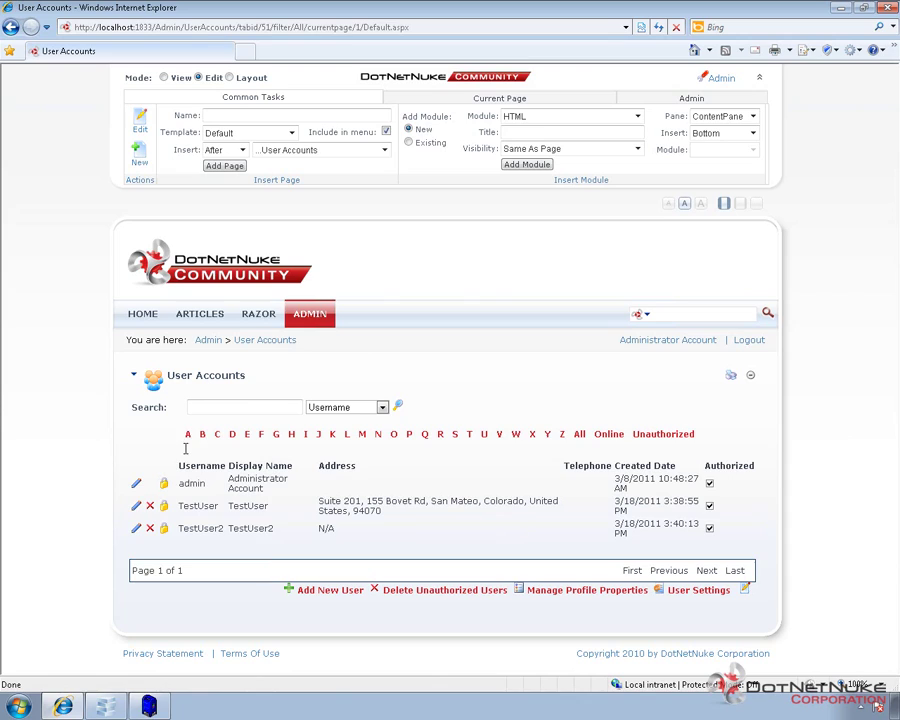
{"action": "left_click", "coordinate": [189, 436]}
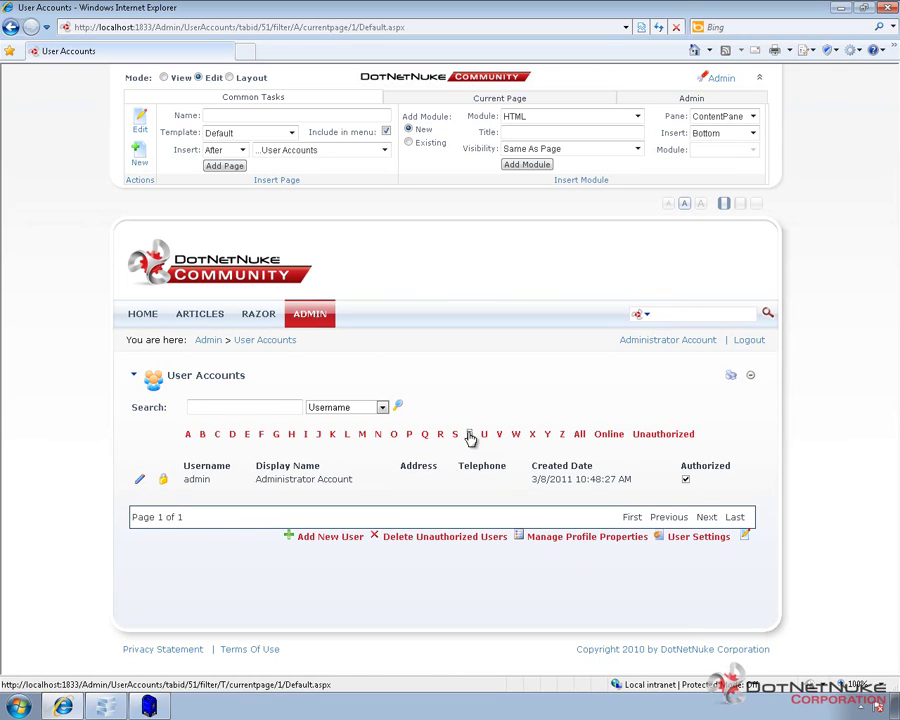
{"action": "left_click", "coordinate": [469, 435]}
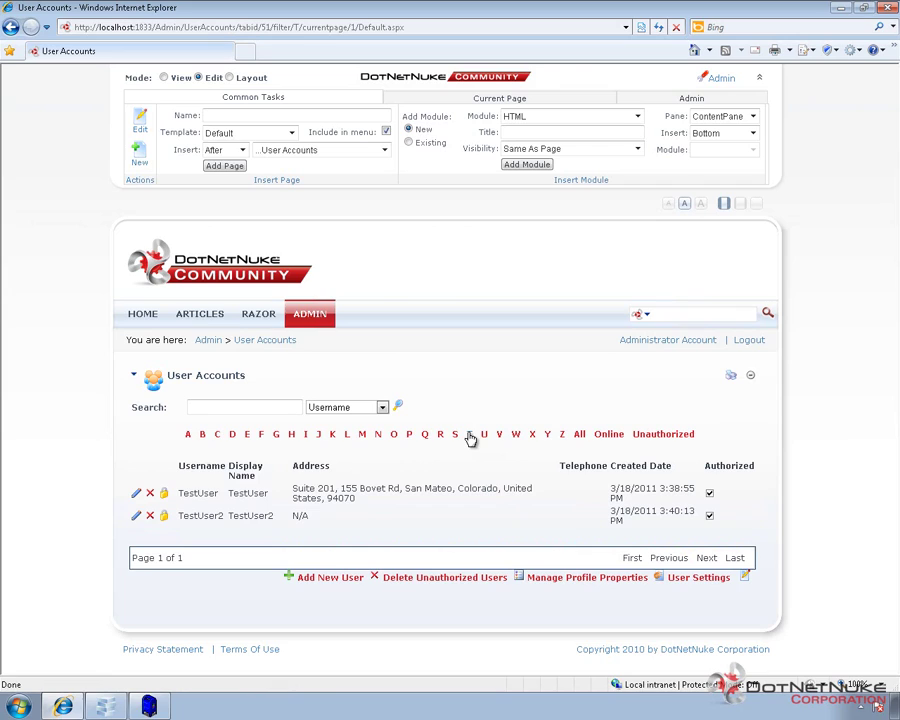
{"action": "left_click", "coordinate": [579, 434]}
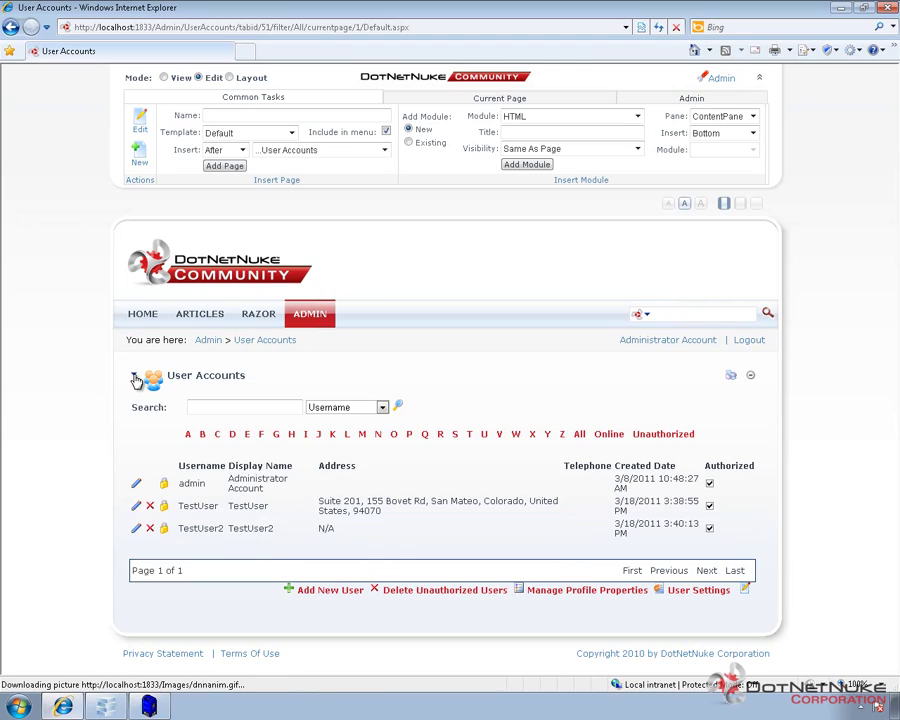
Choose User Settings from the User Accounts module's action menu
{"action": "mouse_move", "coordinate": [135, 378]}
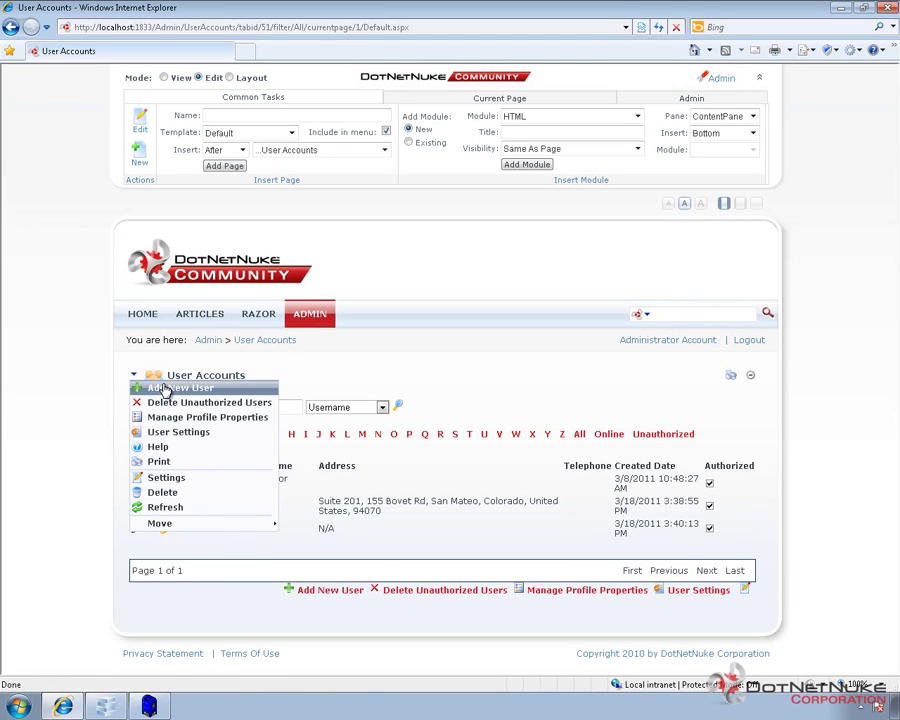
{"action": "left_click", "coordinate": [212, 434]}
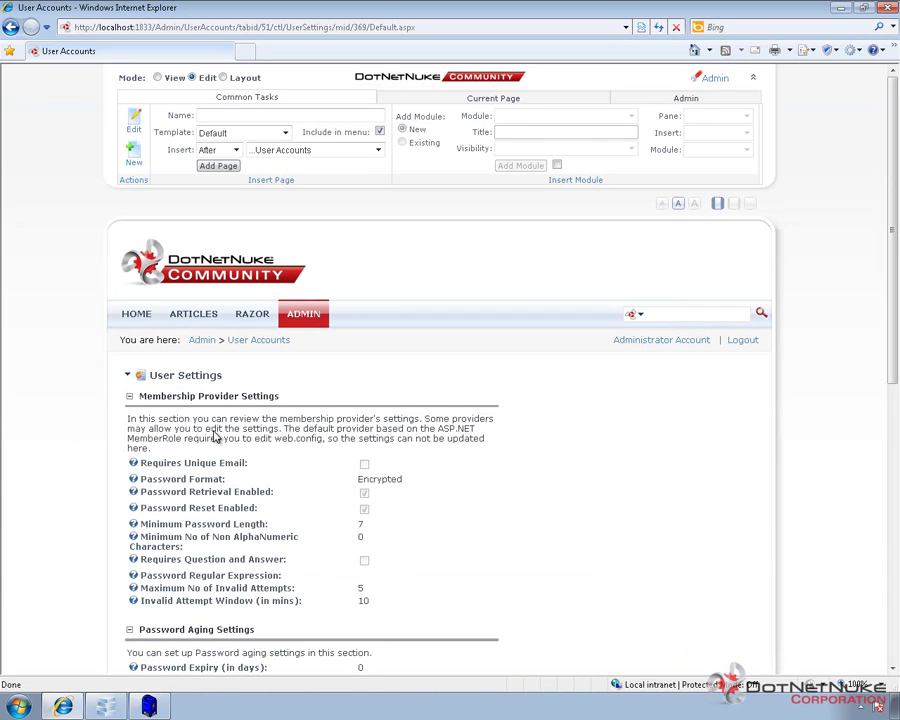
Collapse Membership Provider and Password Aging sections to reveal the User Accounts Settings
{"action": "left_click", "coordinate": [131, 397]}
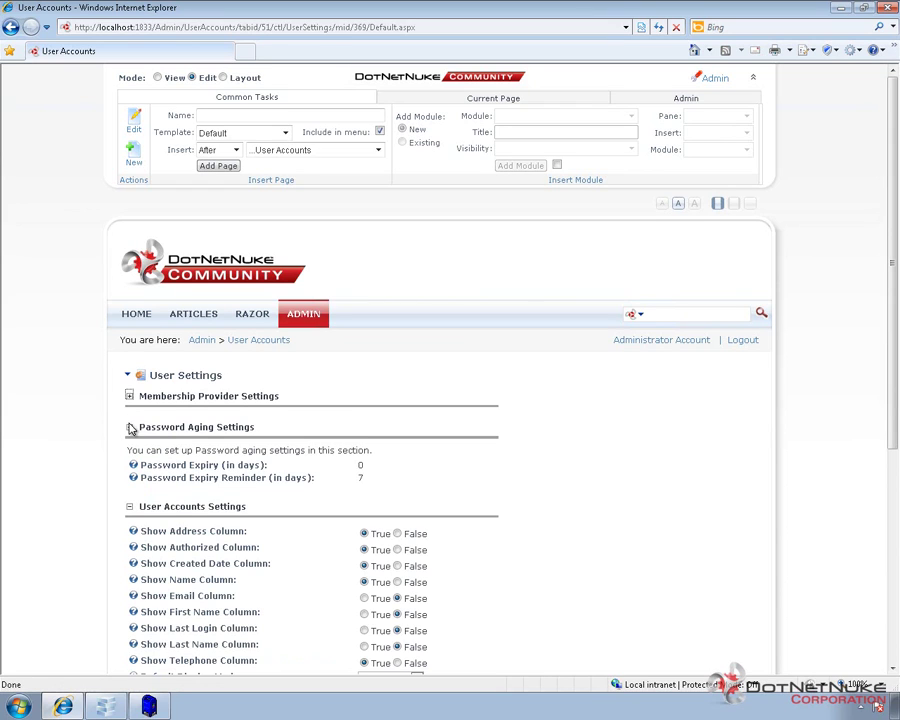
{"action": "left_click", "coordinate": [130, 428]}
{"action": "scroll", "coordinate": [104, 358], "scroll_direction": "down", "scroll_amount": 3}
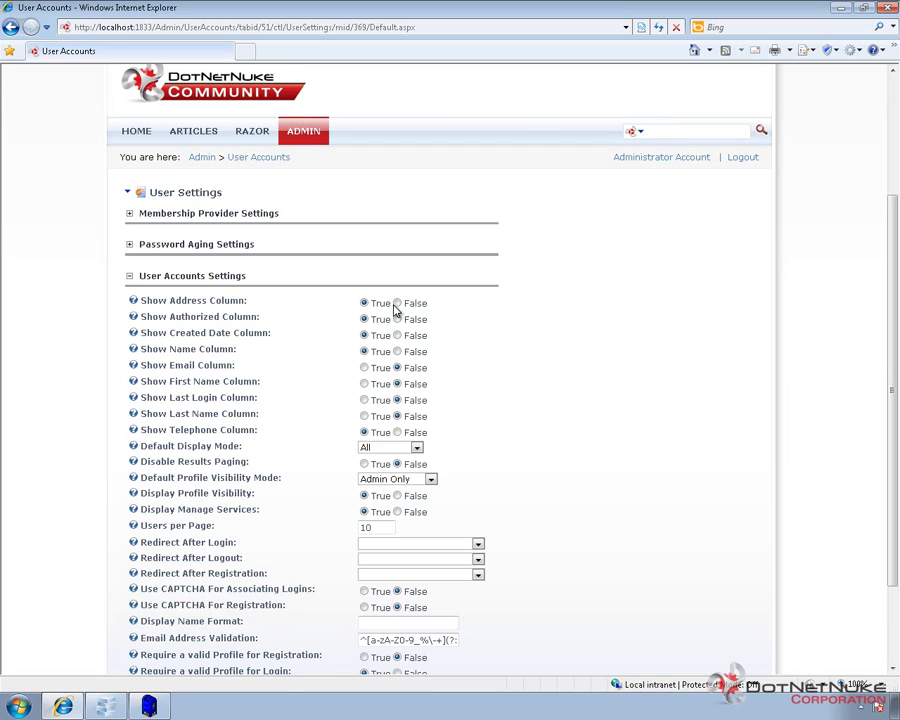
Set Show Address and Telephone Column to False, Show Email and Last Login Column to True
{"action": "left_click", "coordinate": [397, 303]}
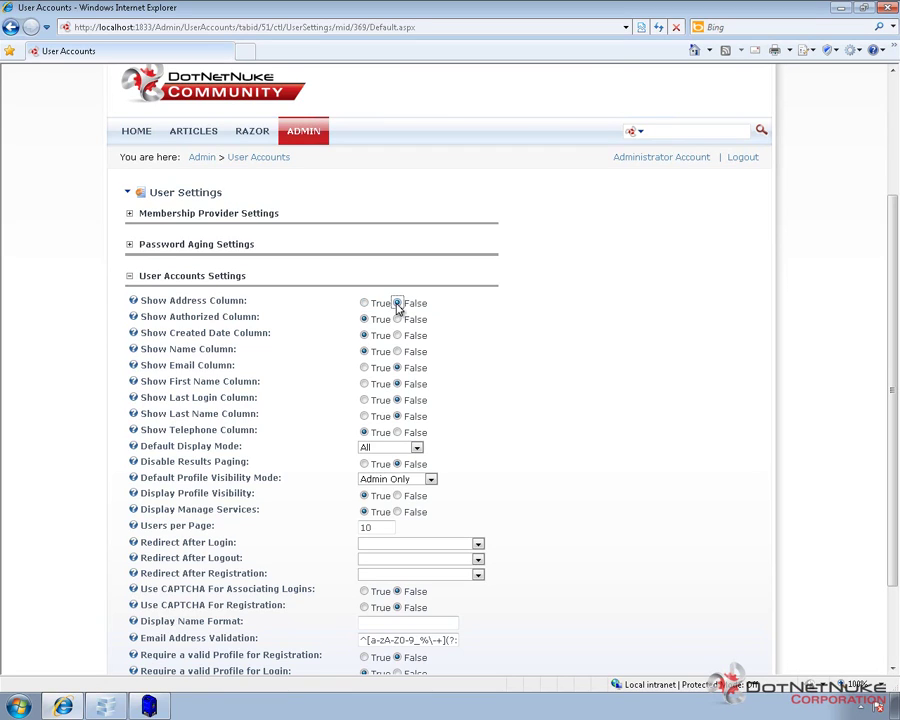
{"action": "left_click", "coordinate": [397, 432]}
{"action": "left_click", "coordinate": [364, 368]}
{"action": "left_click", "coordinate": [364, 400]}
{"action": "scroll", "coordinate": [300, 330], "scroll_direction": "down", "scroll_amount": 2}
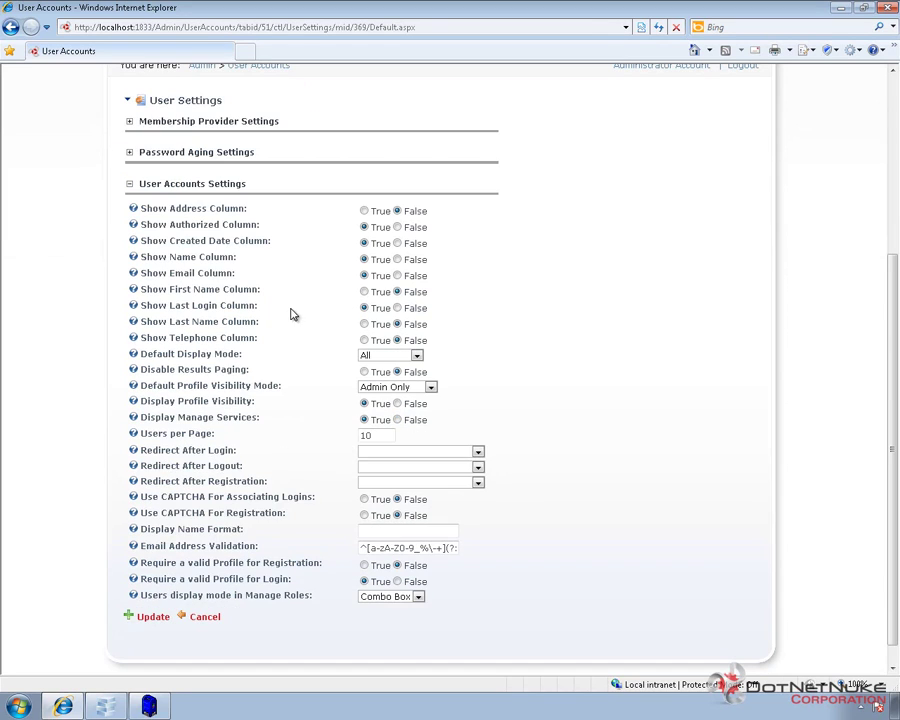
{"action": "left_click", "coordinate": [415, 357]}
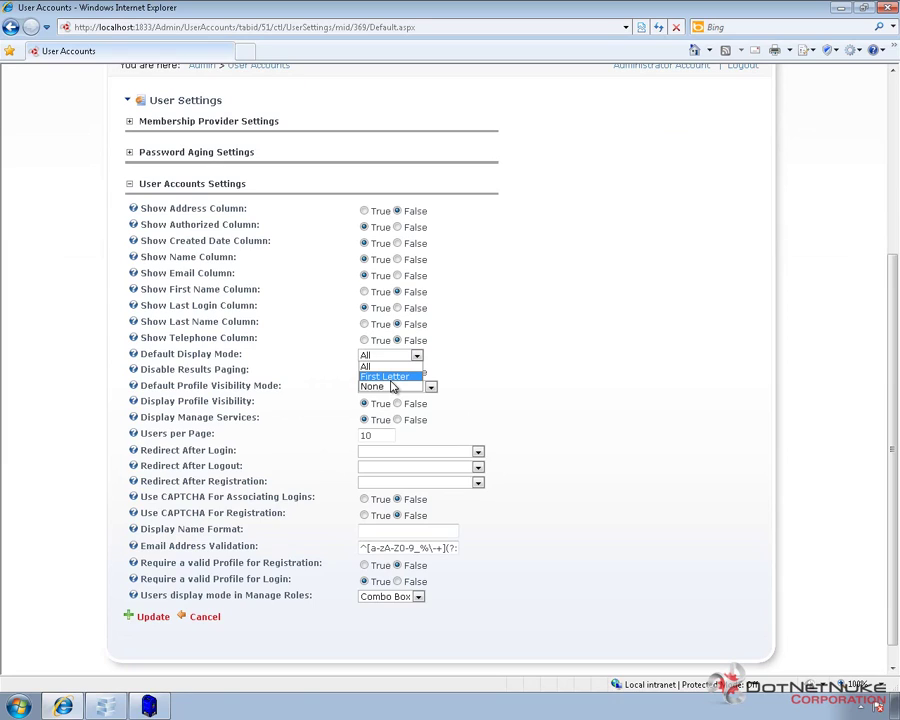
{"action": "left_click", "coordinate": [384, 366]}
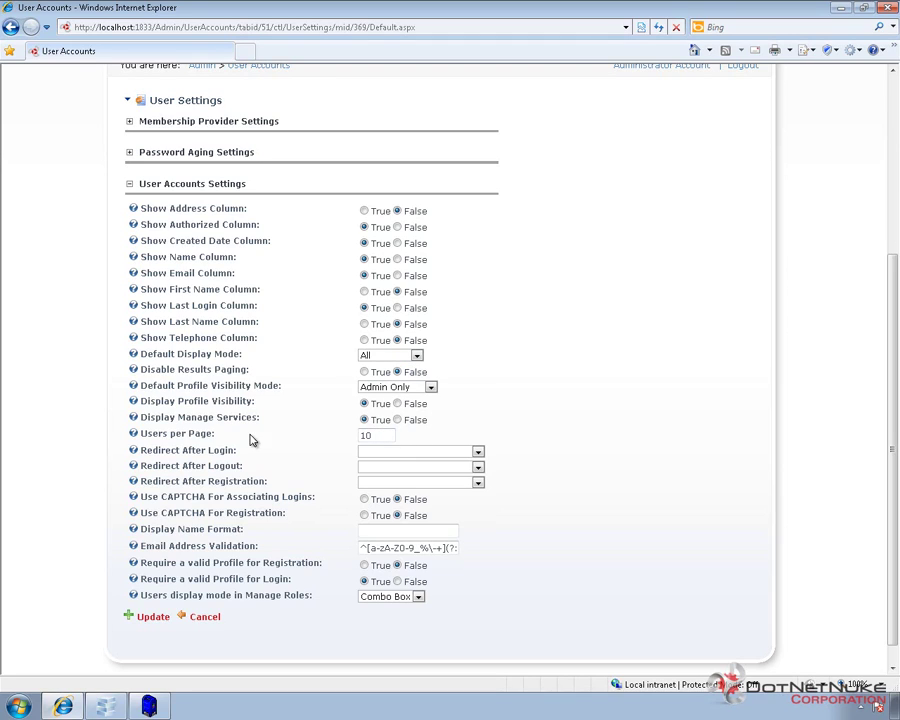
Replace the Users per Page value of 10 with 1
{"action": "left_click_drag", "start_coordinate": [232, 443], "coordinate": [172, 443]}
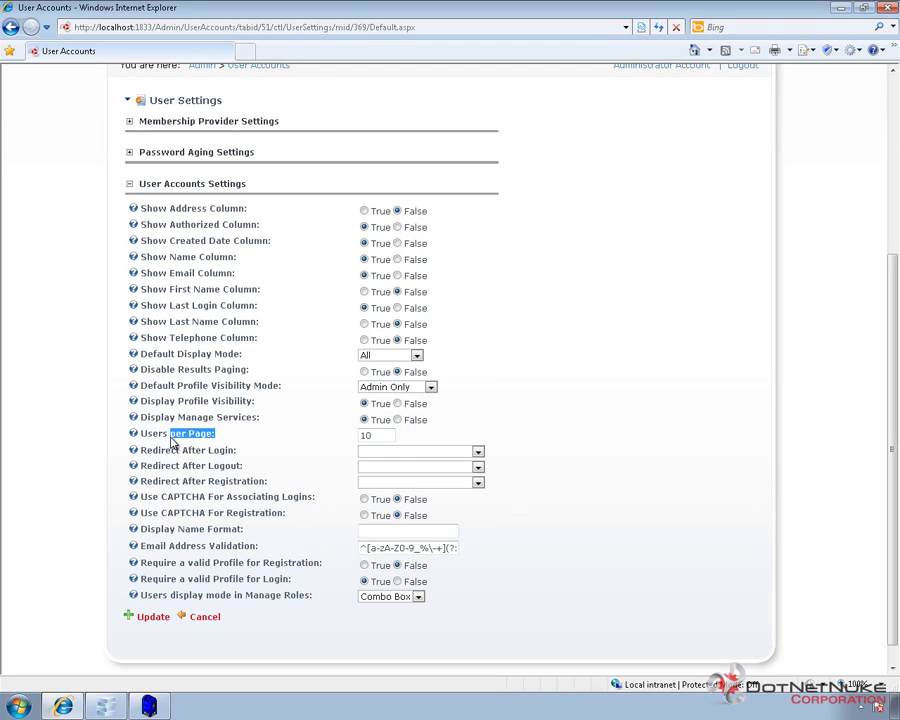
{"action": "left_click", "coordinate": [282, 438]}
{"action": "left_click_drag", "start_coordinate": [372, 436], "coordinate": [358, 440]}
{"action": "key", "text": "BackSpace"}
{"action": "type", "text": "20"}
{"action": "double_click", "coordinate": [362, 436]}
{"action": "type", "text": "1"}
{"action": "left_click", "coordinate": [390, 454]}
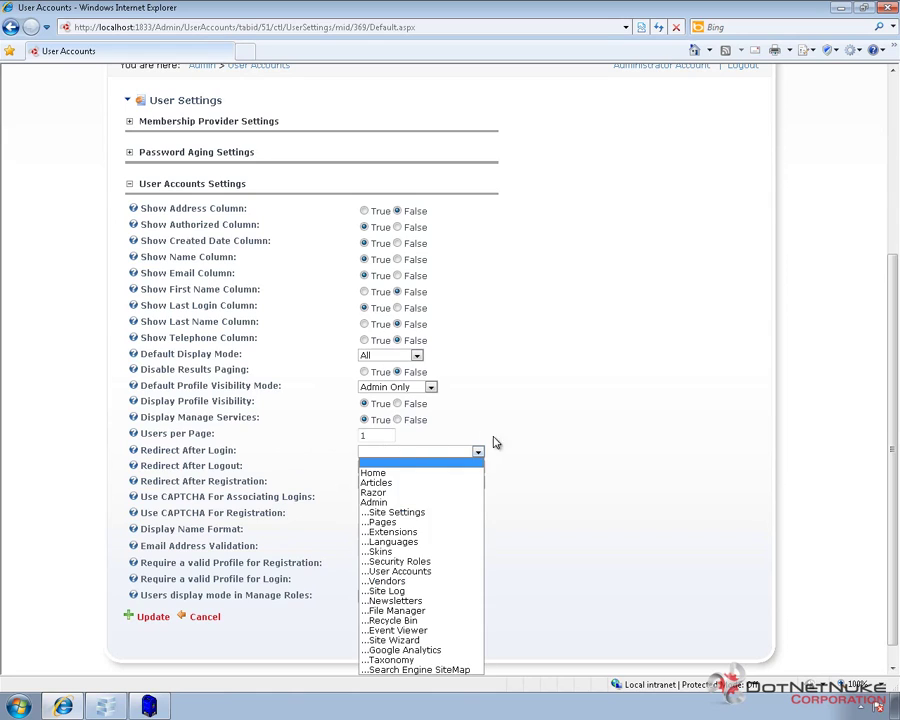
{"action": "left_click", "coordinate": [348, 480]}
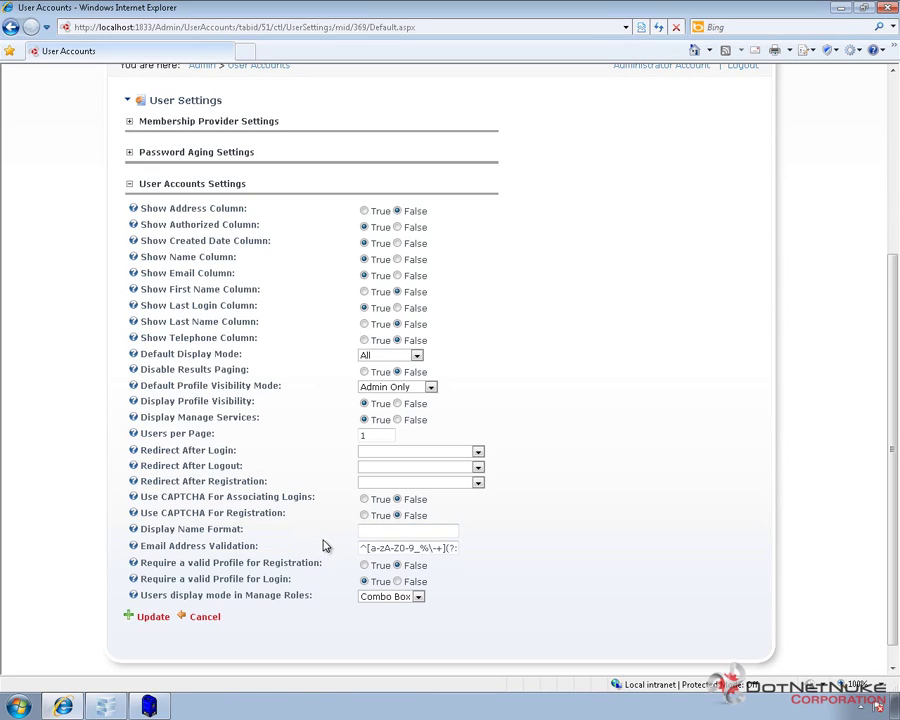
{"action": "left_click", "coordinate": [133, 537]}
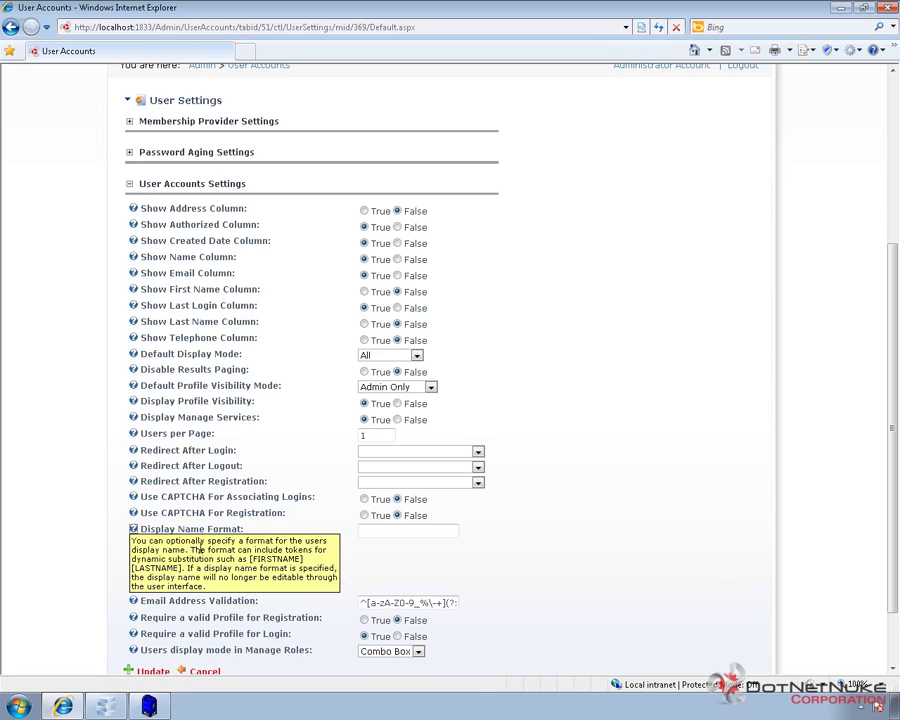
{"action": "left_click", "coordinate": [133, 530]}
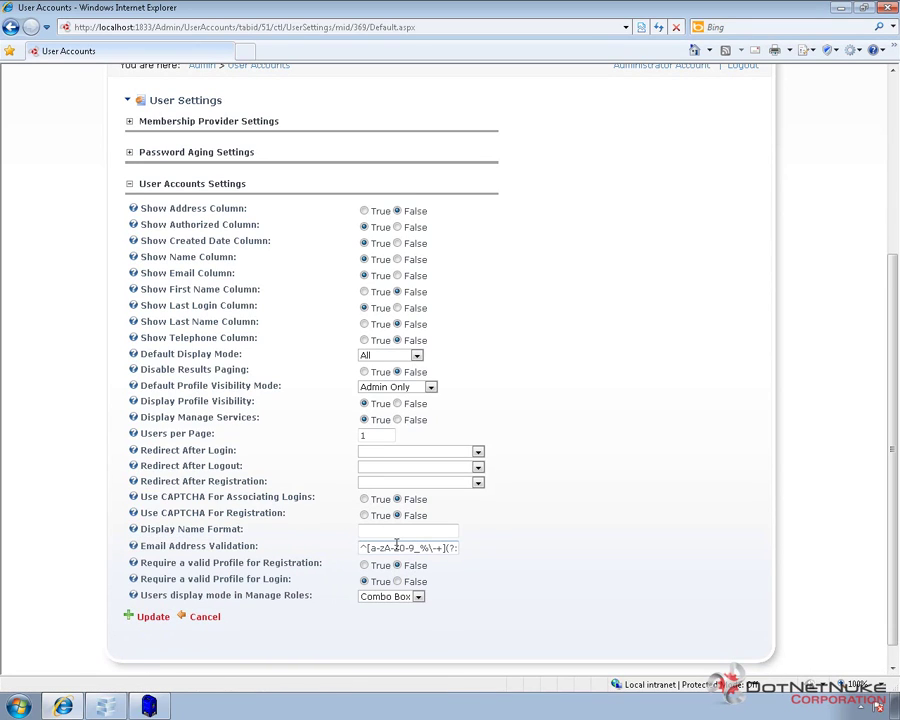
{"action": "left_click_drag", "start_coordinate": [396, 545], "coordinate": [514, 544]}
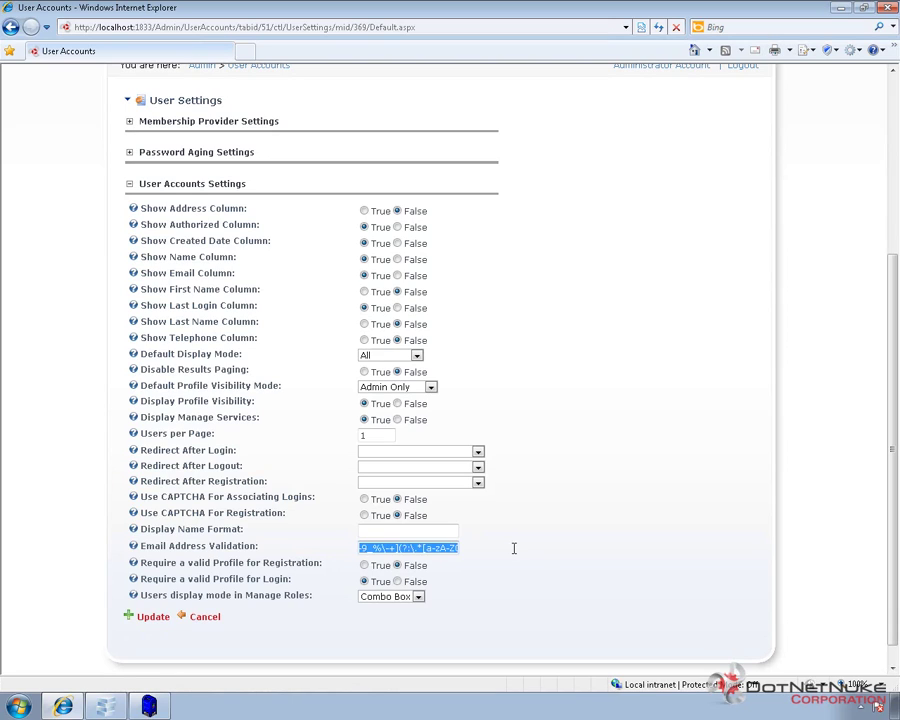
{"action": "left_click", "coordinate": [436, 555]}
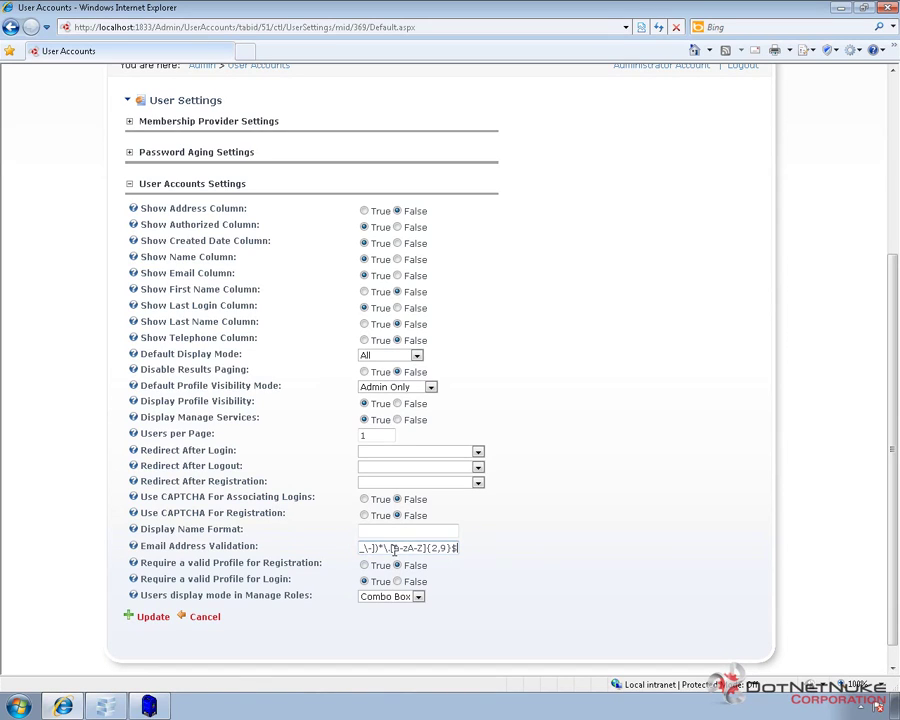
{"action": "key", "text": "Home"}
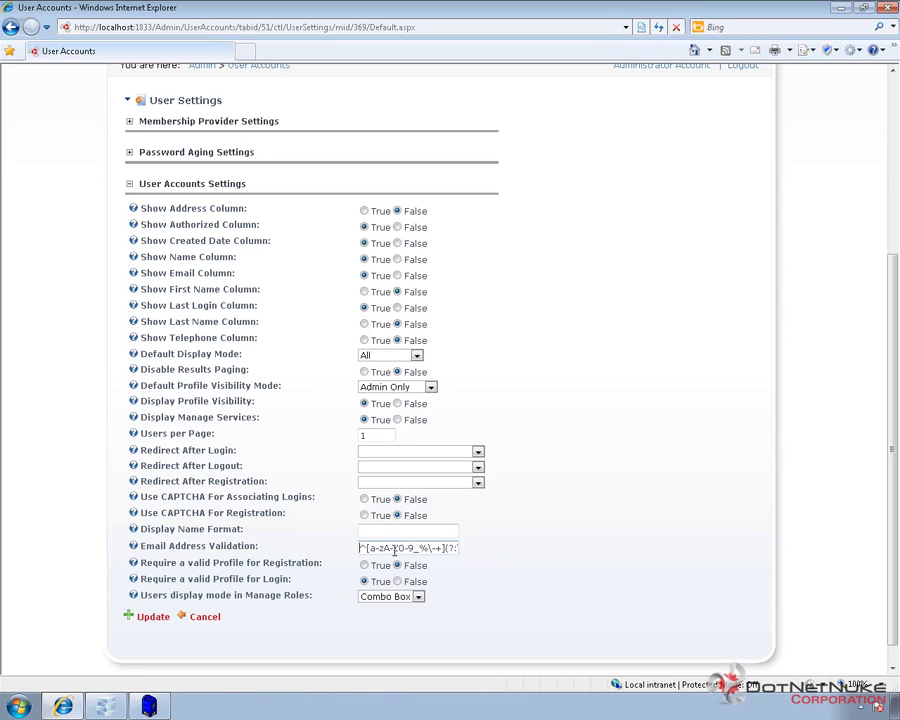
Keep Combo Box as the Manage Roles display mode and save the user settings
{"action": "left_click", "coordinate": [373, 600]}
{"action": "left_click", "coordinate": [380, 613]}
{"action": "left_click", "coordinate": [153, 618]}
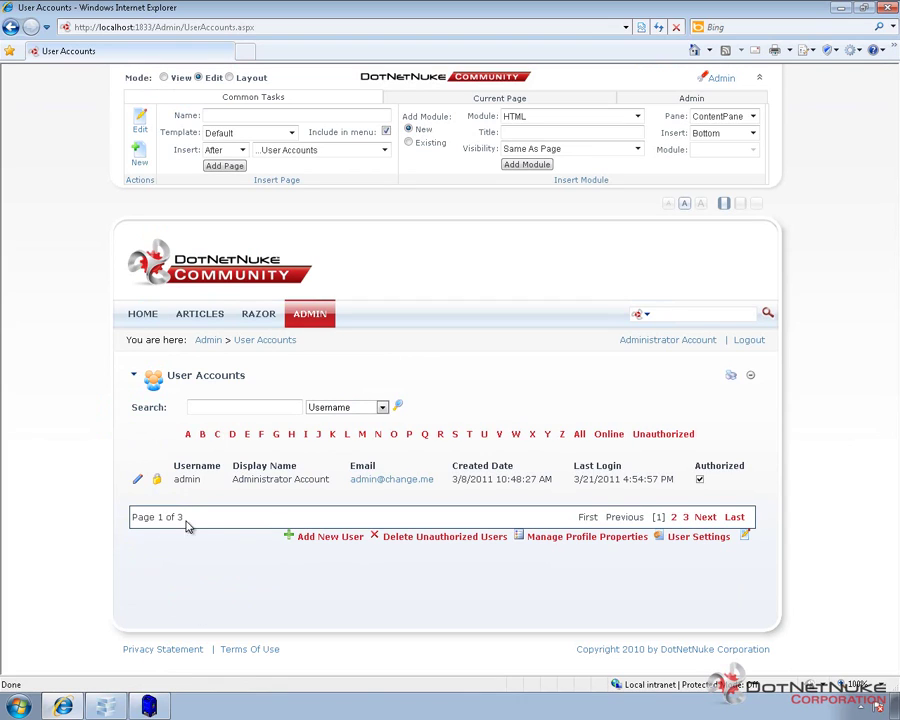
Advance the User Accounts list from Page 1 of 3 to the next page
{"action": "left_click_drag", "start_coordinate": [185, 523], "coordinate": [131, 521]}
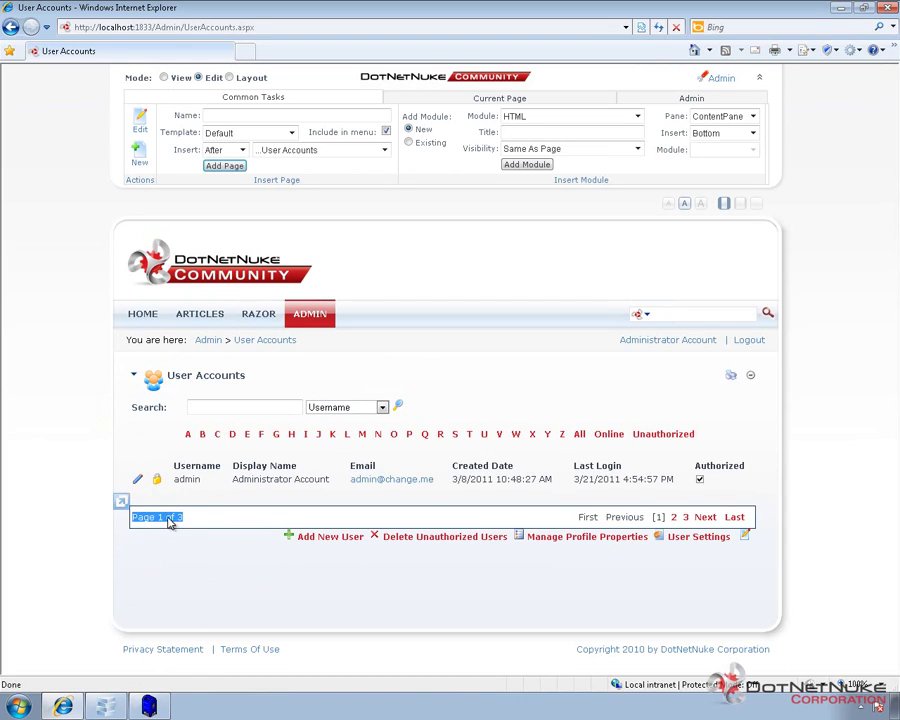
{"action": "left_click", "coordinate": [192, 522]}
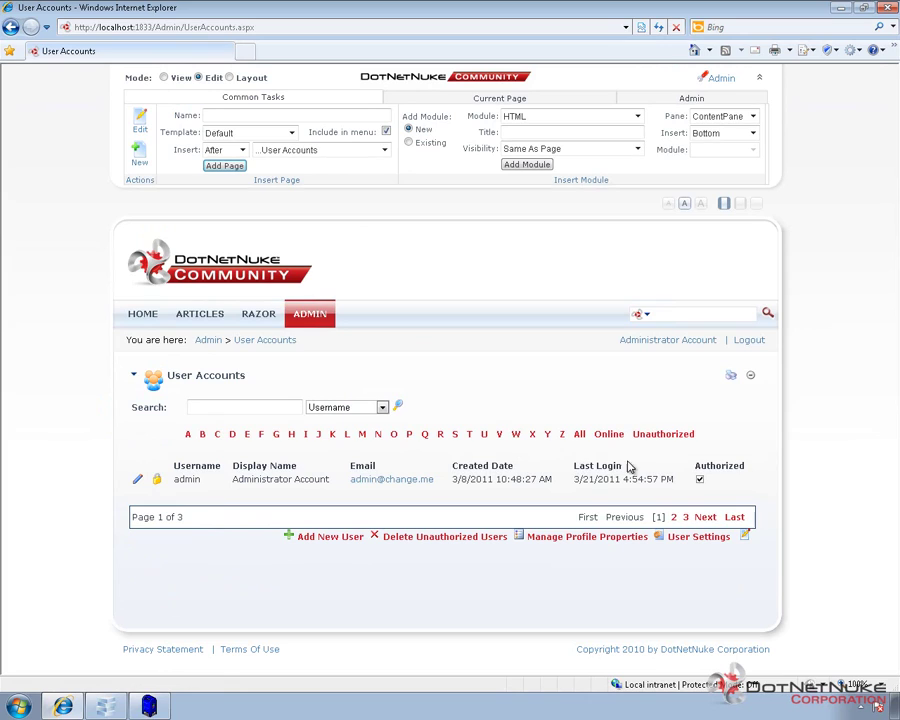
{"action": "left_click", "coordinate": [706, 518]}
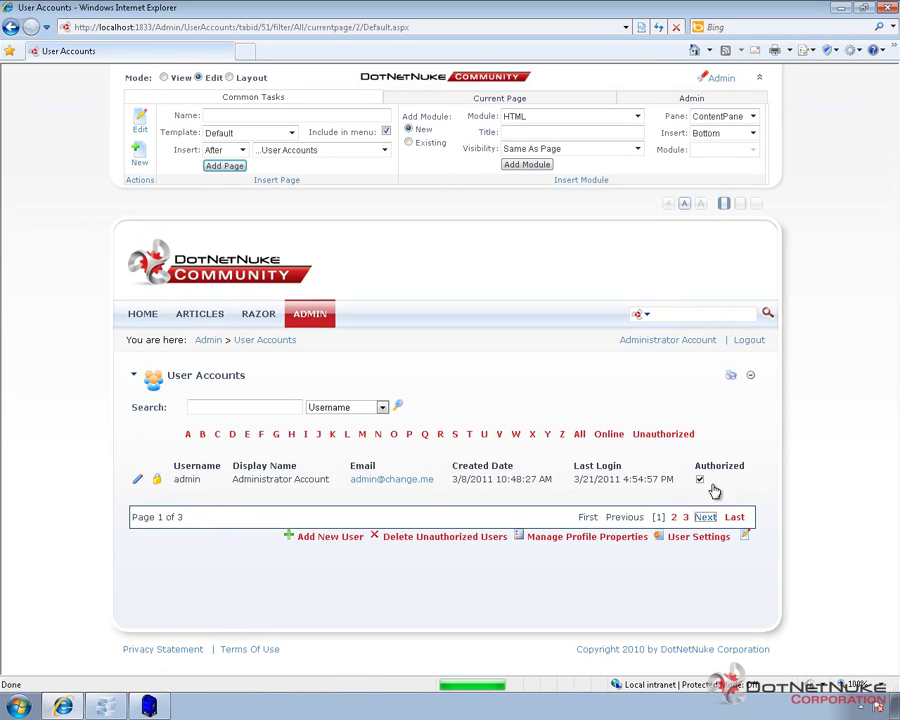